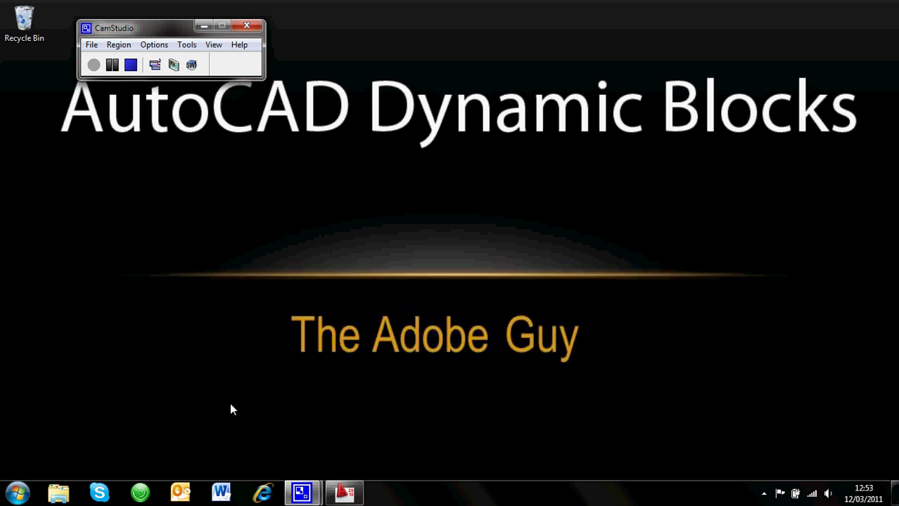
Bring the AutoCAD 2010 window with the empty Drawing1.dwg to the front.
left_click(342, 493)
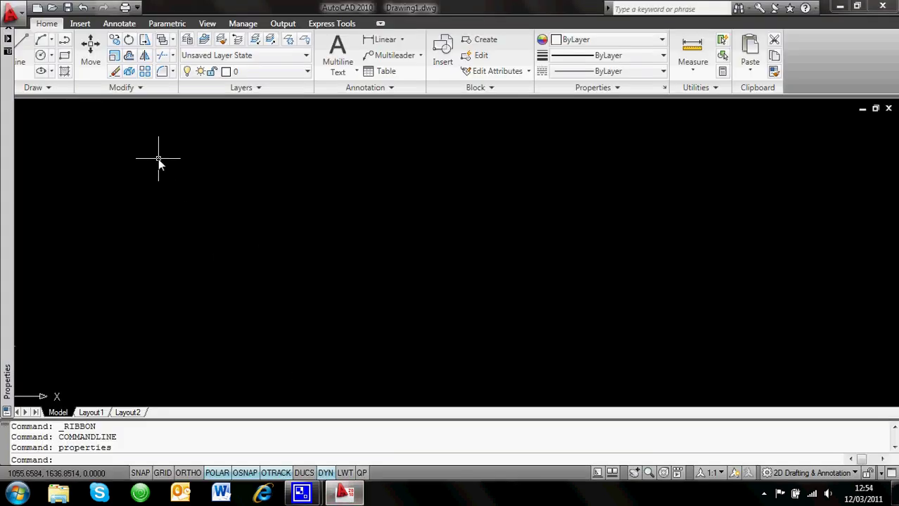
Draw an 800 by 600 rectangle with the Rectangle tool.
left_click(64, 55)
left_click(268, 324)
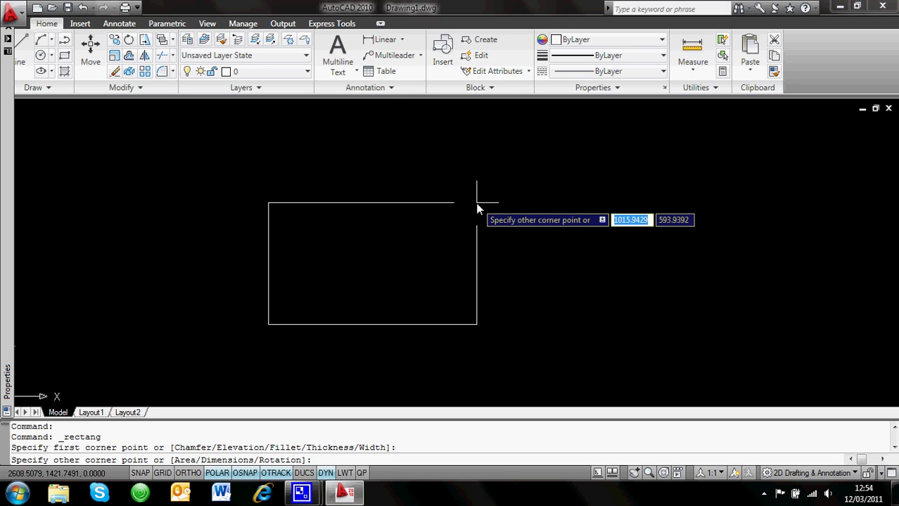
type("800")
key("Tab")
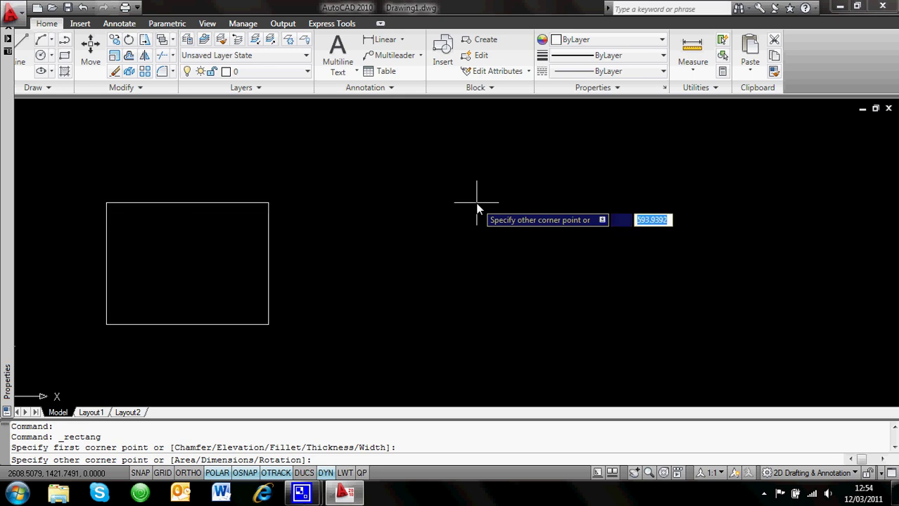
type("600")
key("Return")
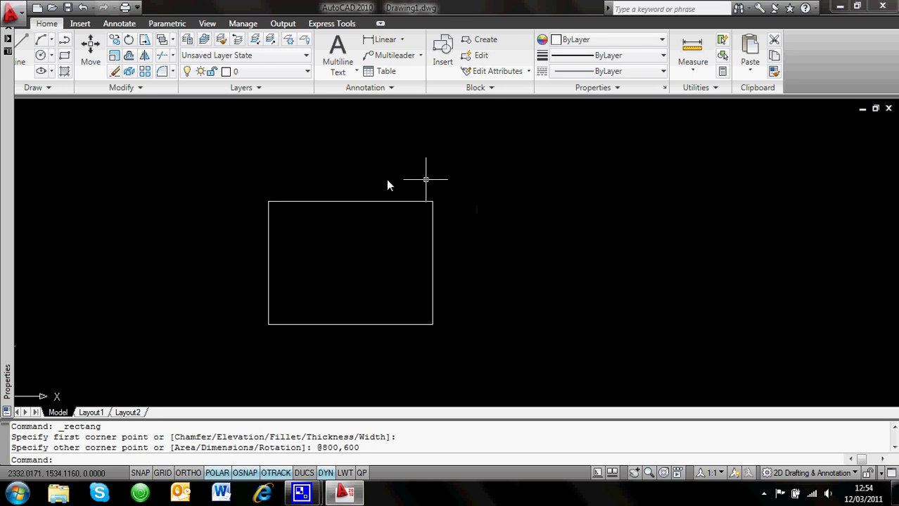
Make the rectangle a block named 'desk', based at its lower-left corner, and open it in the Block Editor.
left_click(478, 41)
left_click(362, 208)
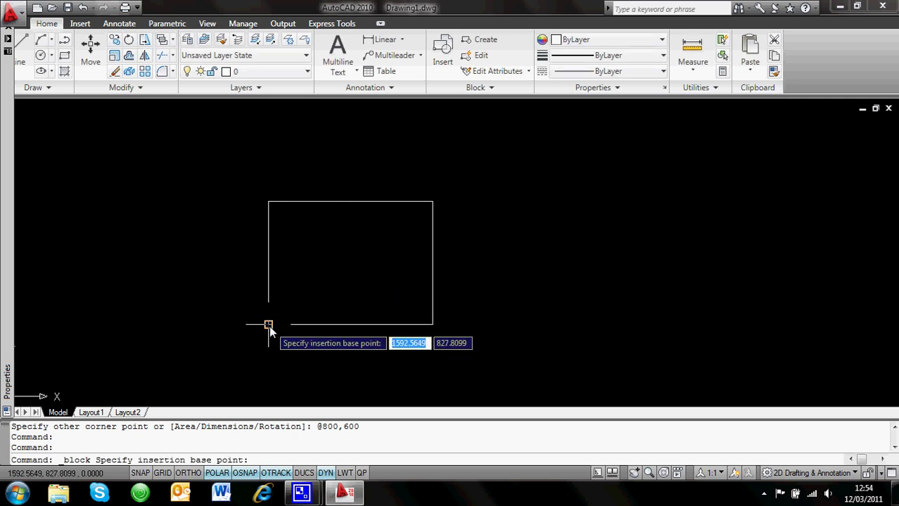
left_click(269, 326)
left_click(485, 203)
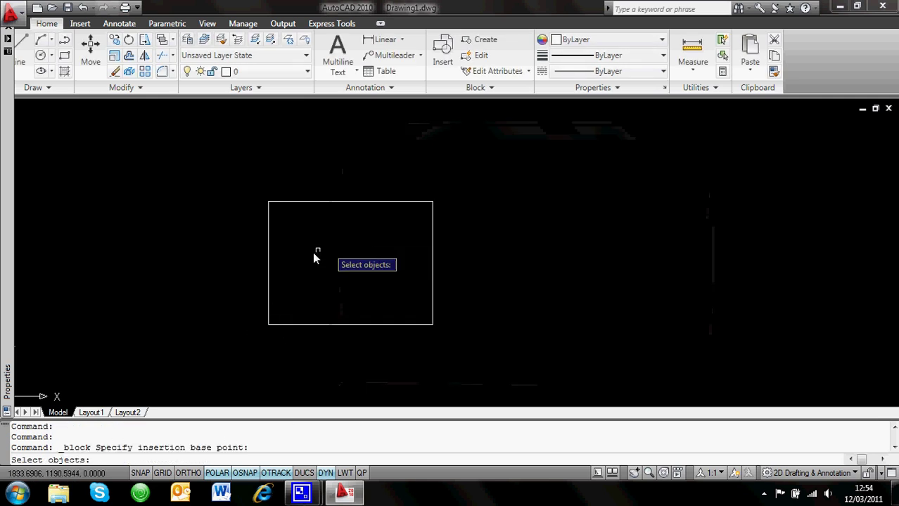
left_click(268, 256)
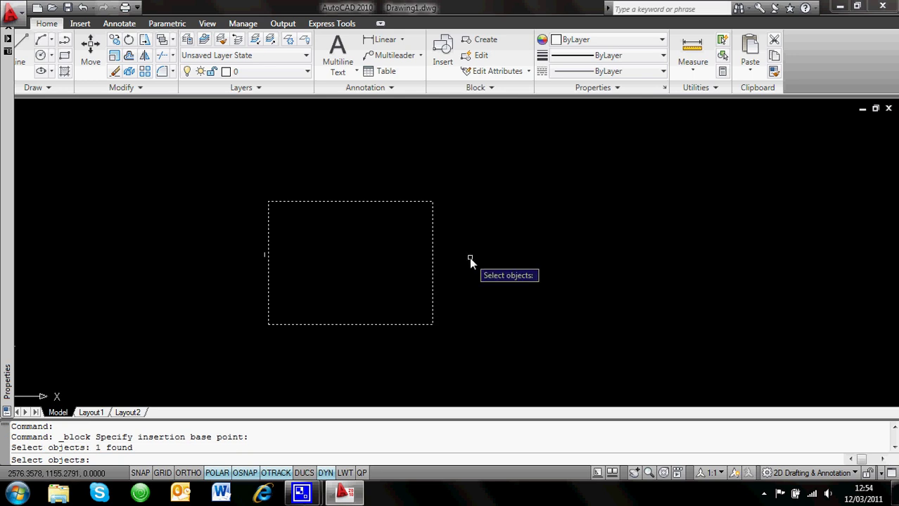
key("Return")
left_click(450, 160)
type("desk")
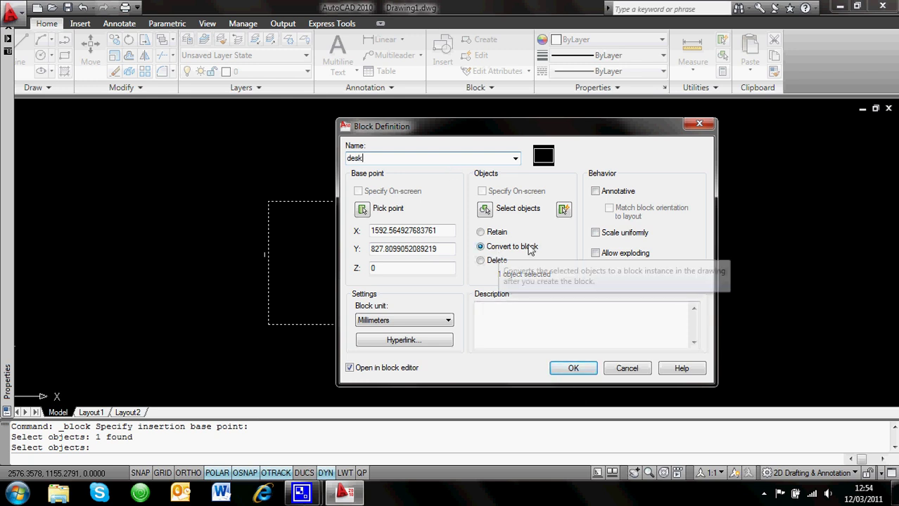
left_click(573, 369)
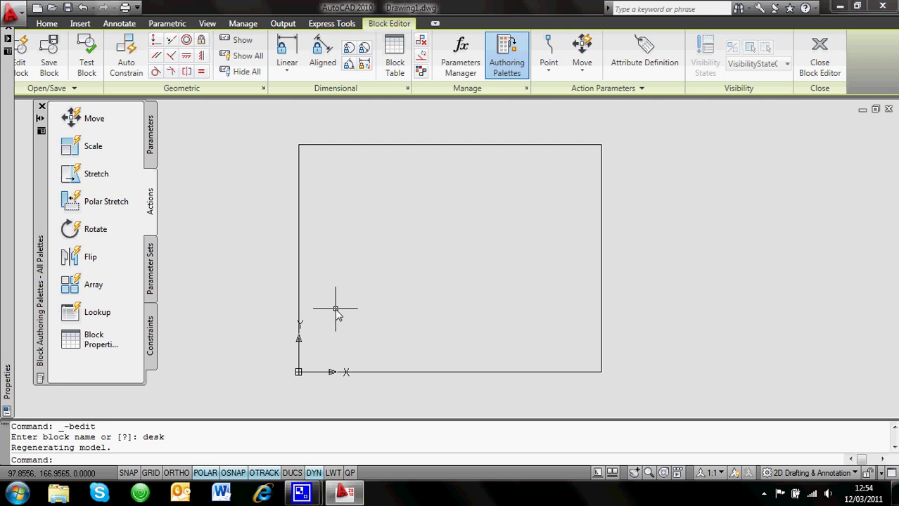
Add linear parameter Distance1 along the desk's top edge with the value list 800, 1000, 1200.
left_click(152, 132)
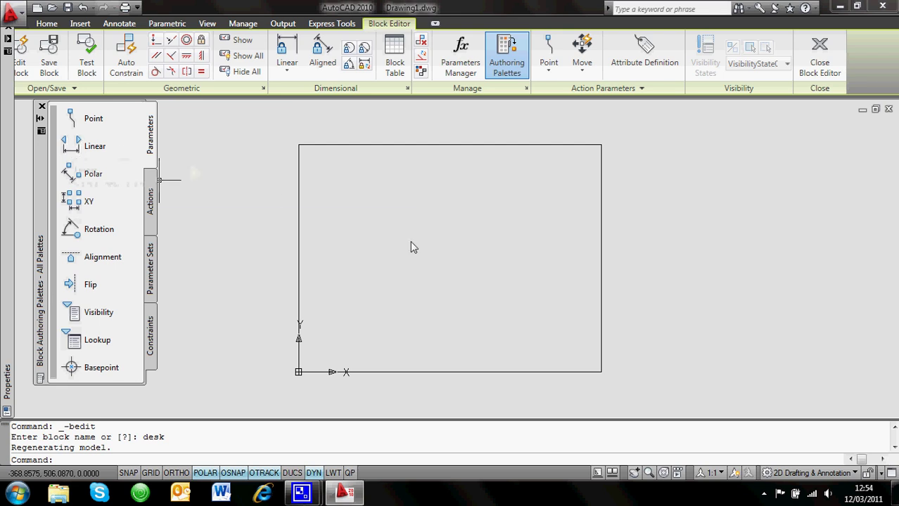
left_click(87, 146)
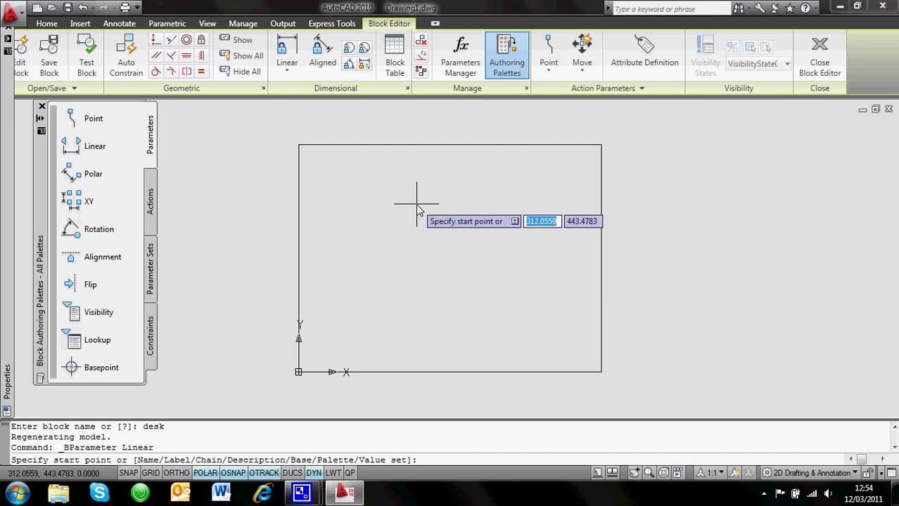
key("Down")
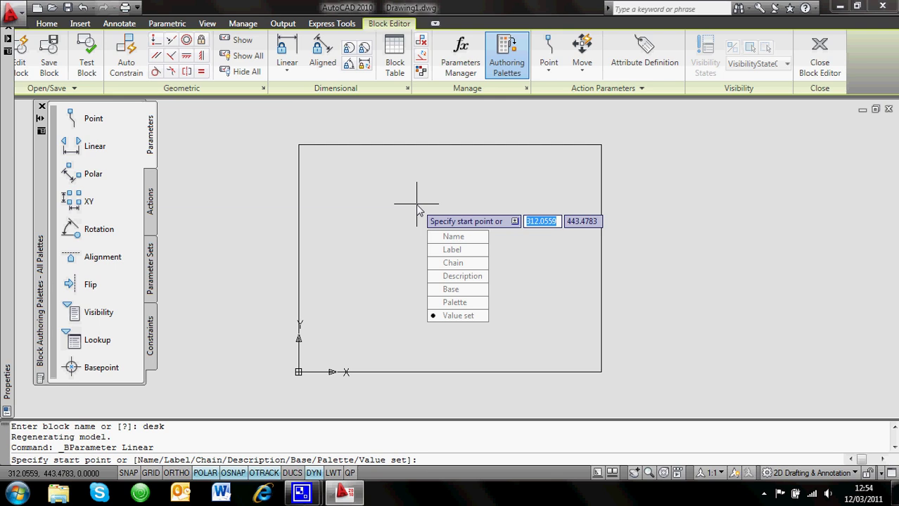
key("Return")
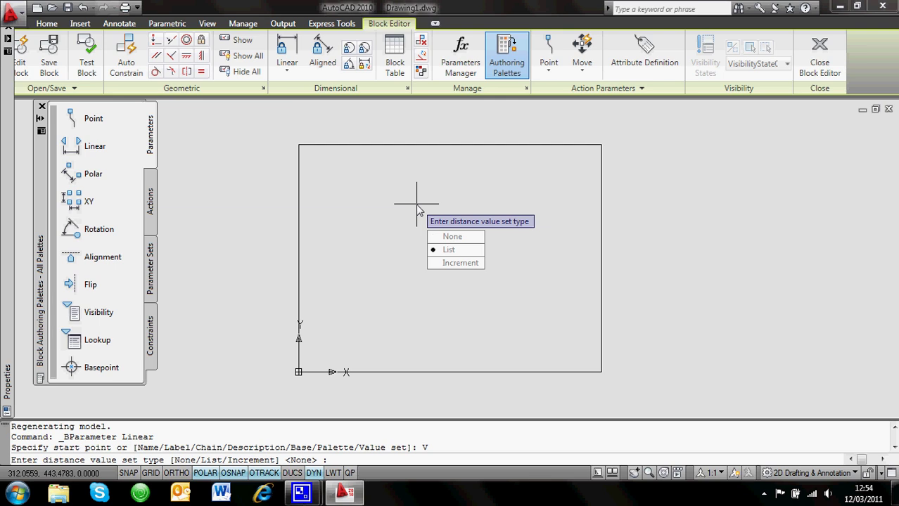
key("Return")
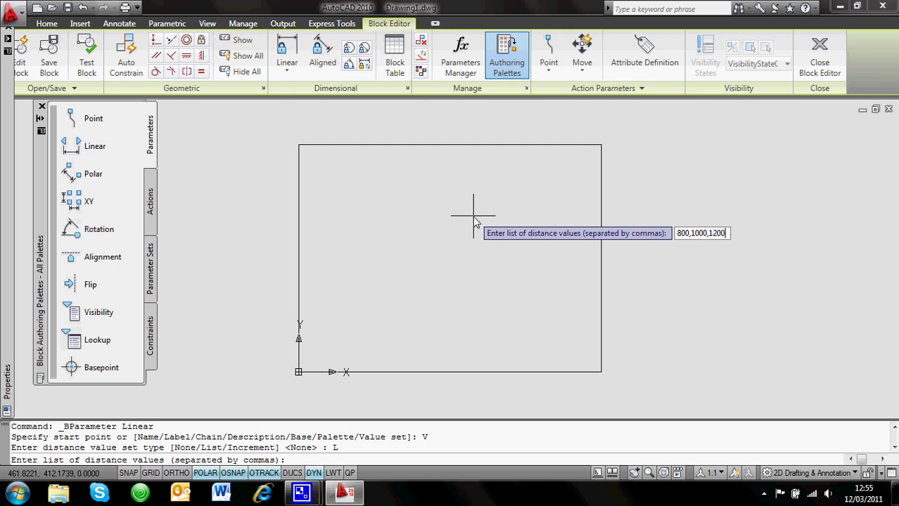
key("Return")
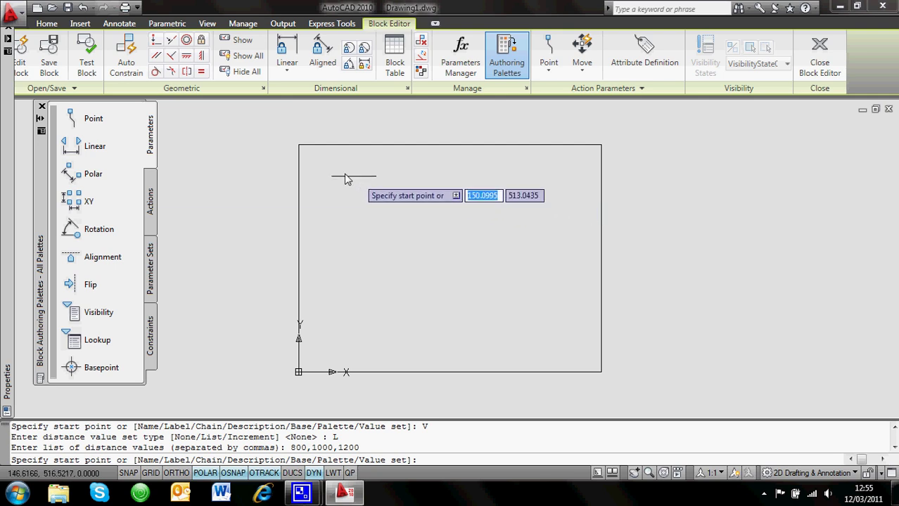
left_click(298, 145)
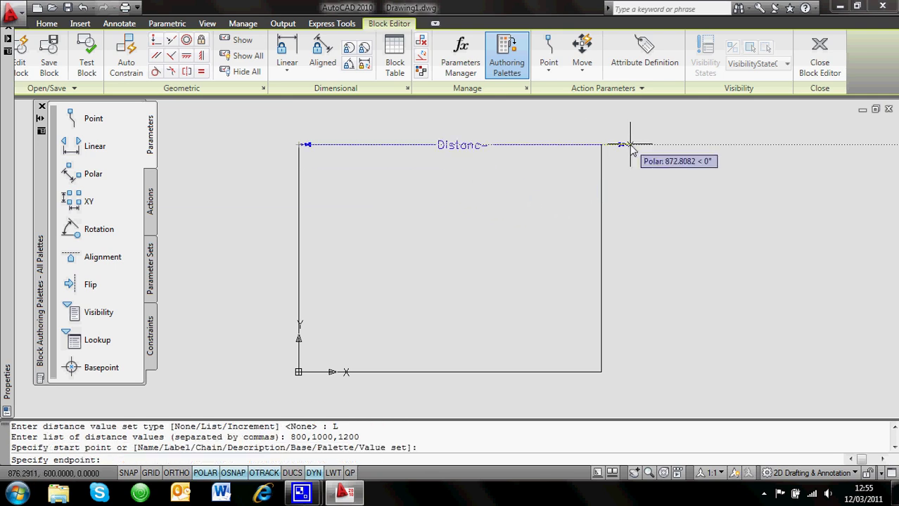
left_click(601, 145)
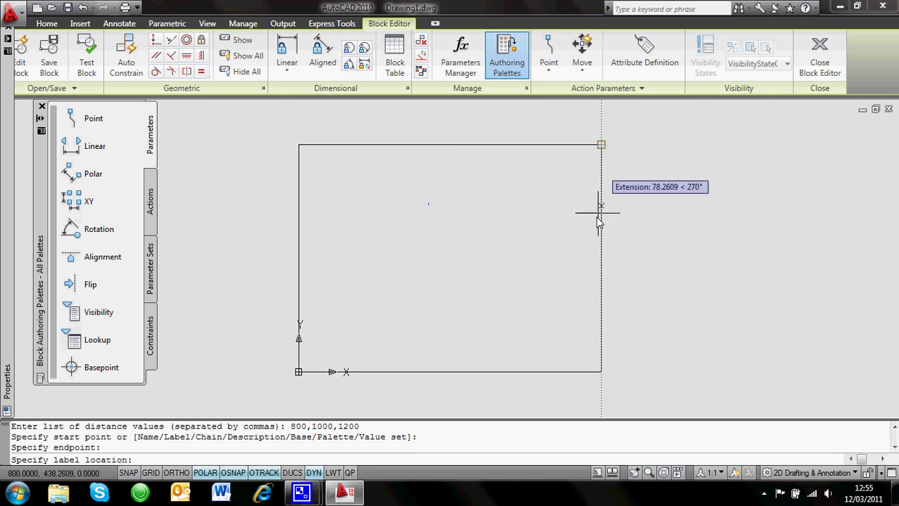
left_click(586, 114)
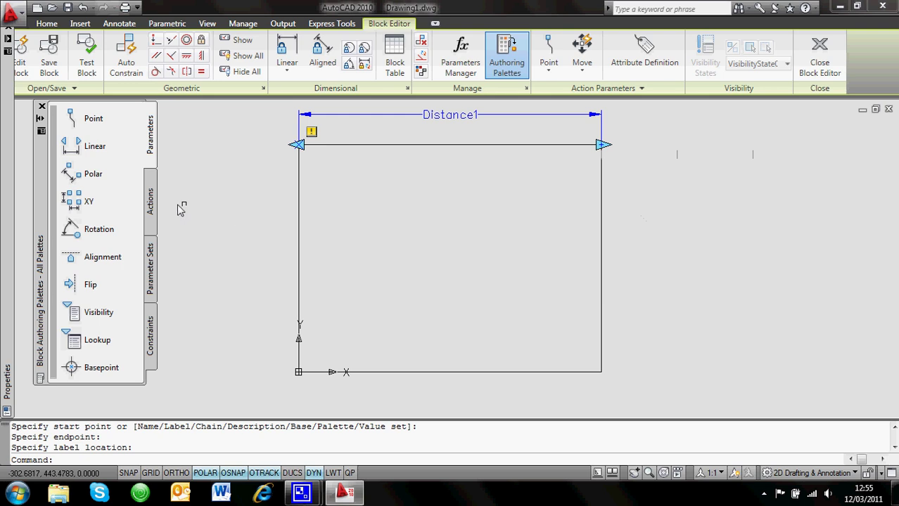
Add a stretch action linking Distance1 to the desk's right edge, then save and close the block.
left_click(150, 204)
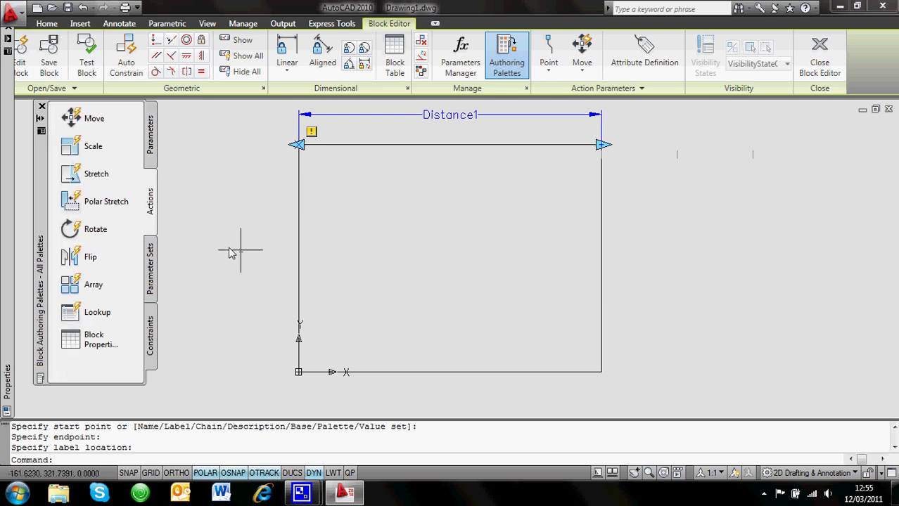
left_click(76, 176)
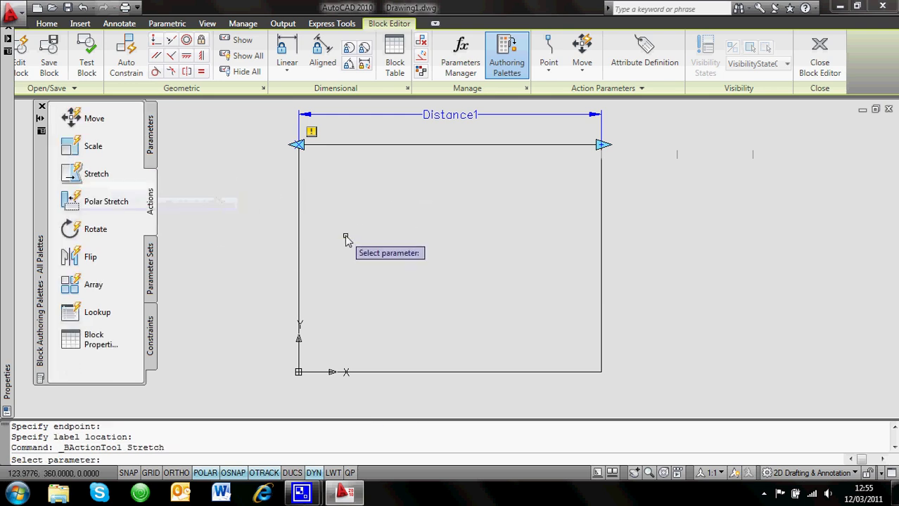
left_click(441, 118)
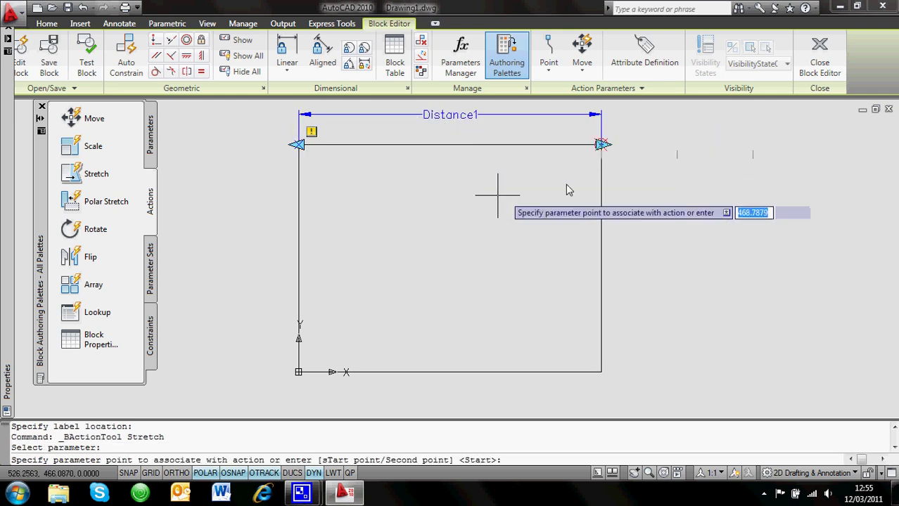
left_click(601, 146)
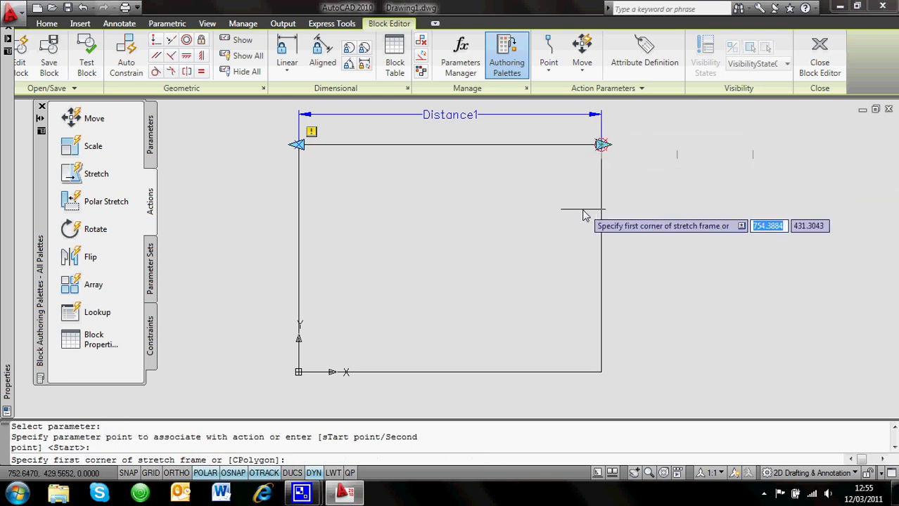
left_click(545, 123)
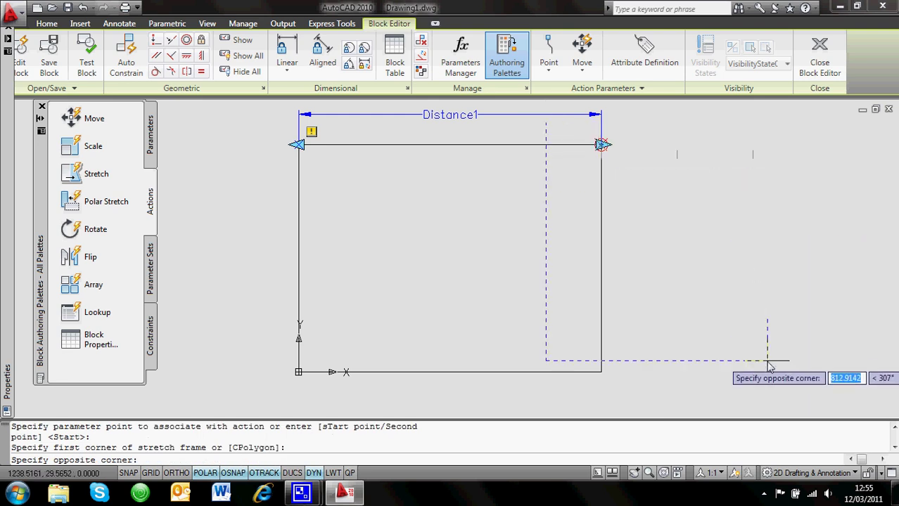
left_click(779, 383)
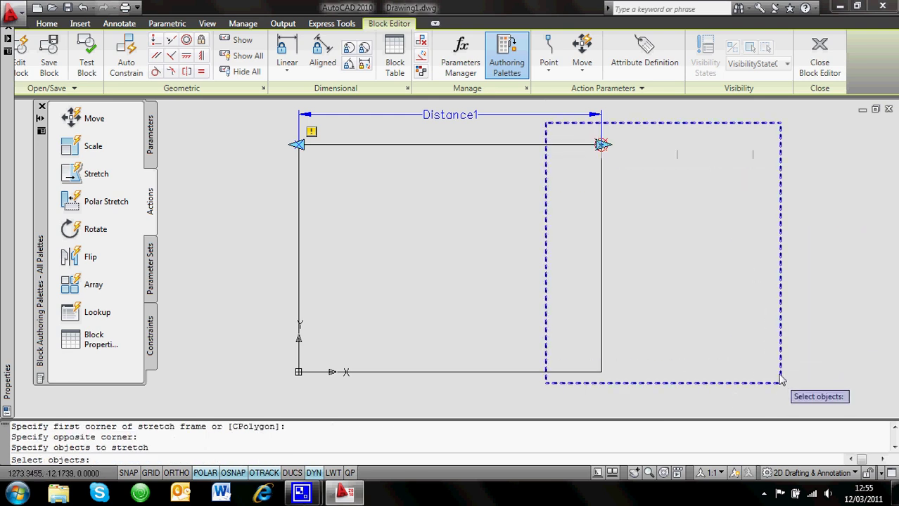
left_click(602, 257)
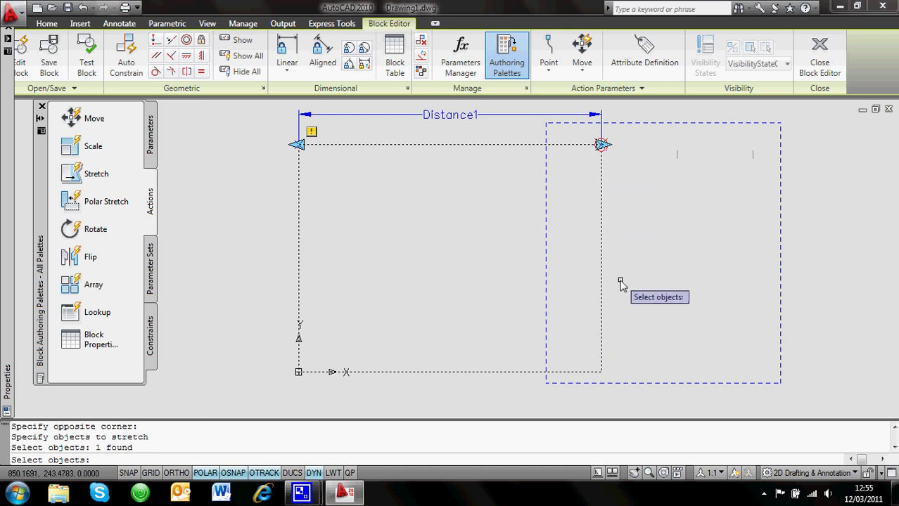
key("Return")
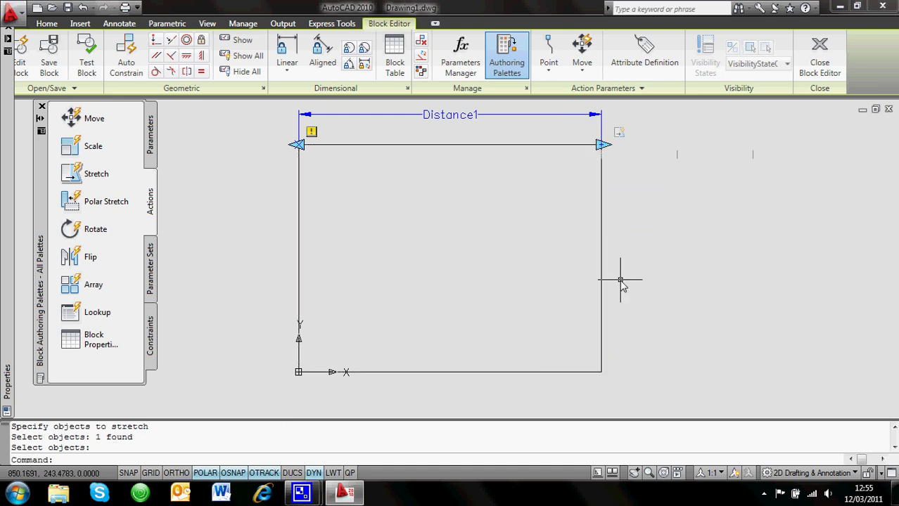
left_click(817, 57)
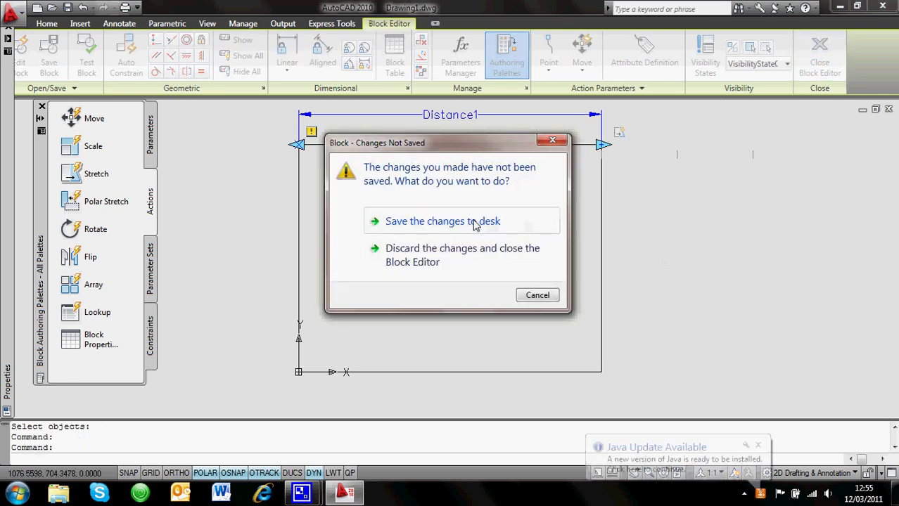
left_click(464, 222)
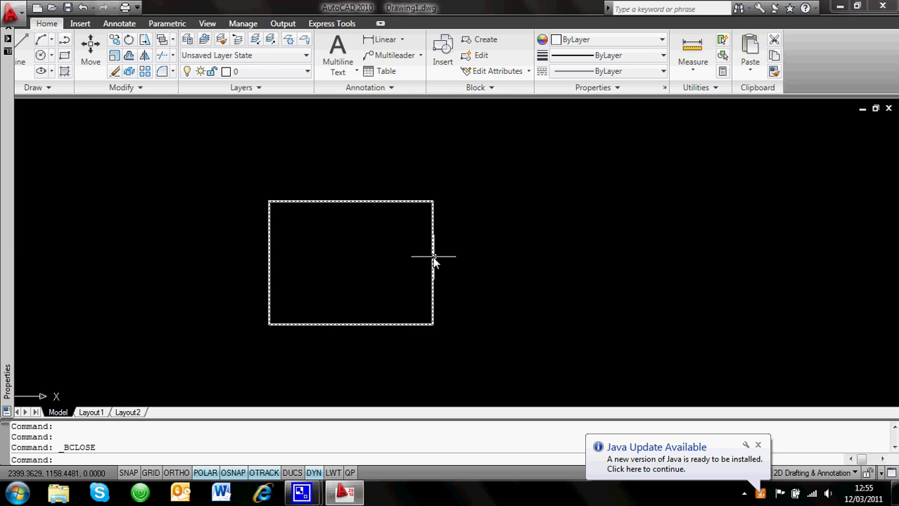
Stretch the desk block's right edge out to the 1200 width.
left_click(432, 254)
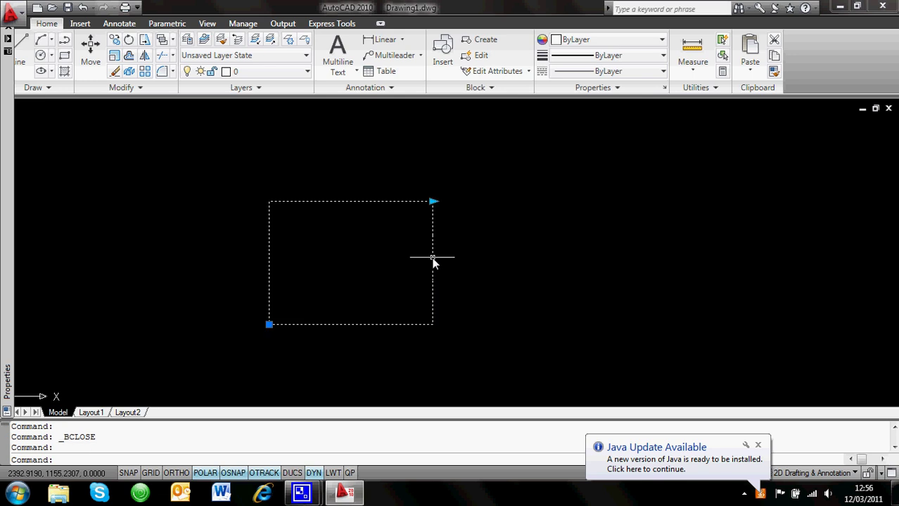
left_click(433, 203)
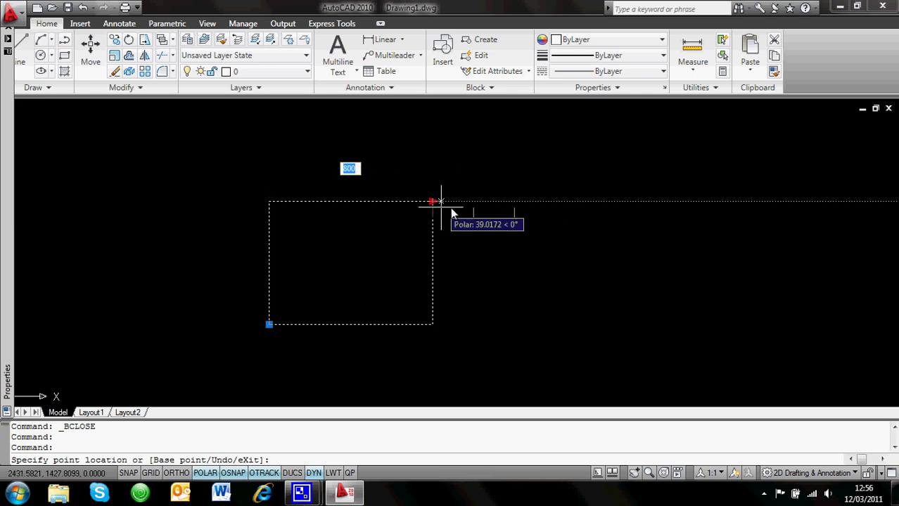
left_click(513, 209)
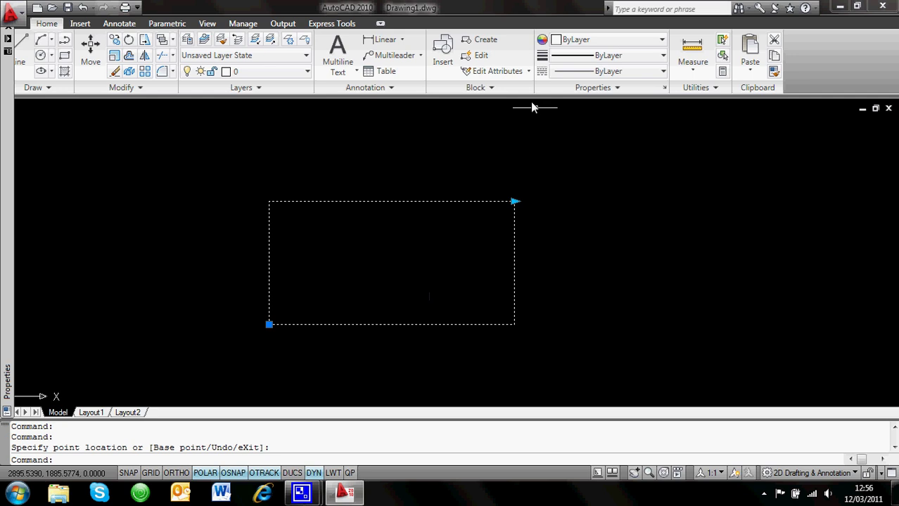
Insert a second desk block to the right and widen it to about 1000.
left_click(442, 52)
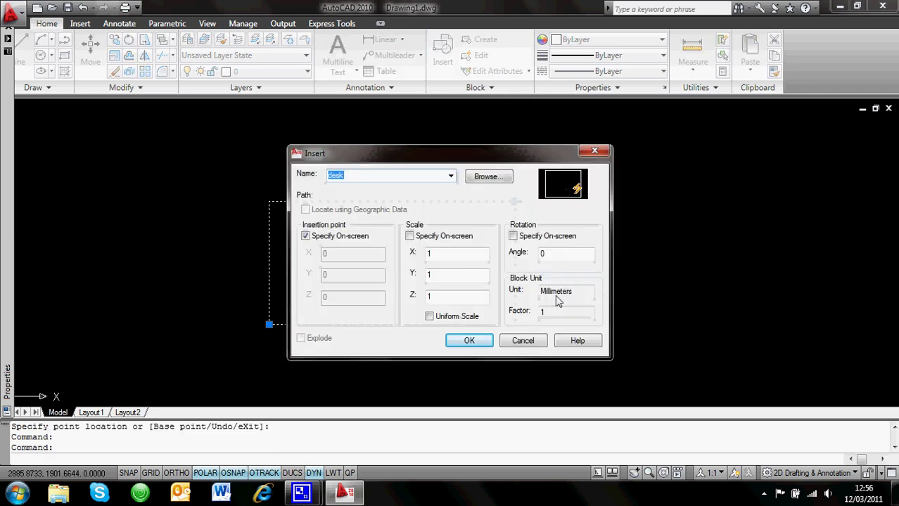
left_click(469, 340)
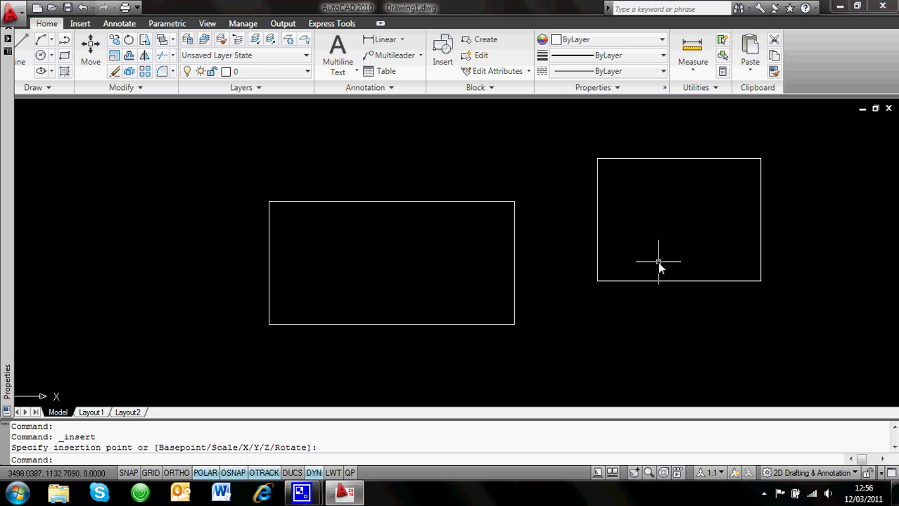
left_click(598, 249)
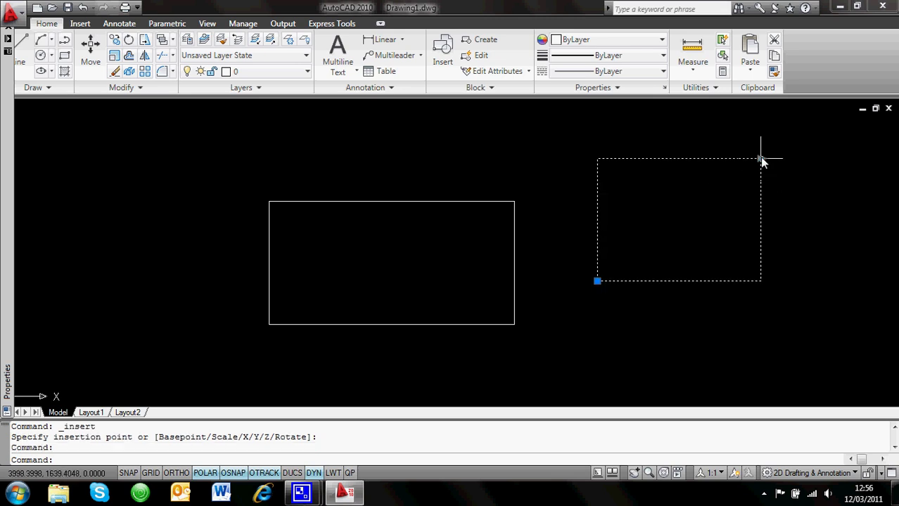
left_click(760, 158)
left_click(798, 159)
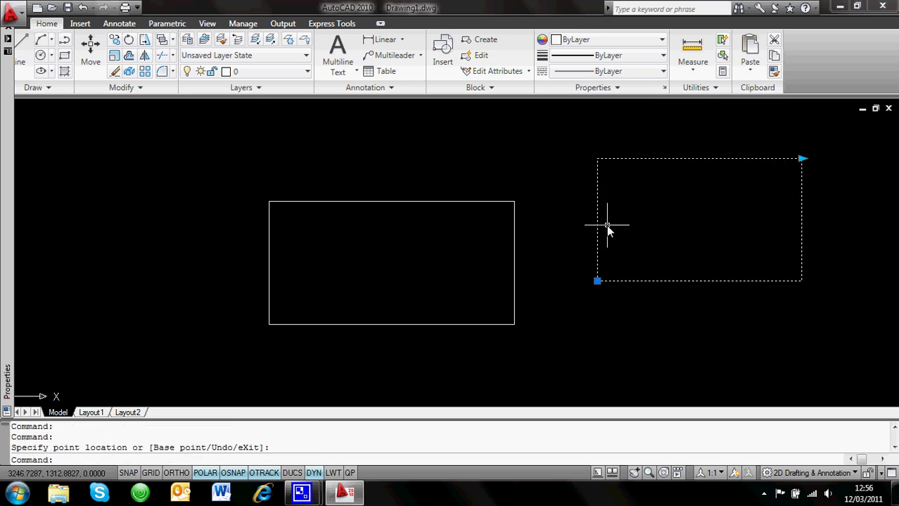
Reopen the desk block and add a Lookup1 parameter at its top-left corner.
left_click(480, 55)
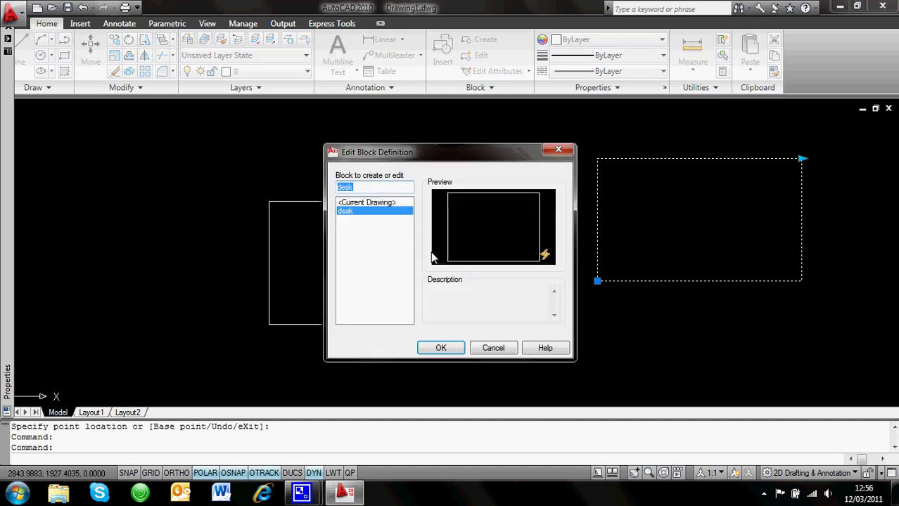
left_click(441, 347)
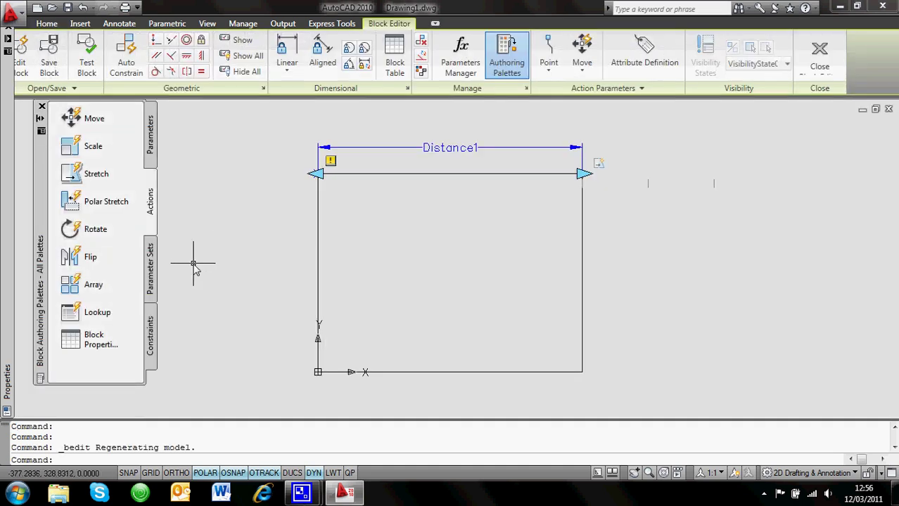
left_click(150, 134)
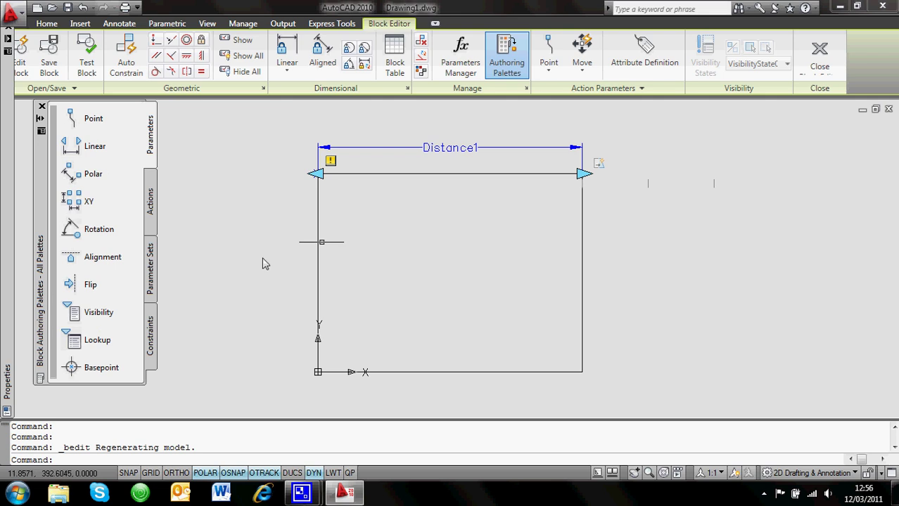
left_click(93, 340)
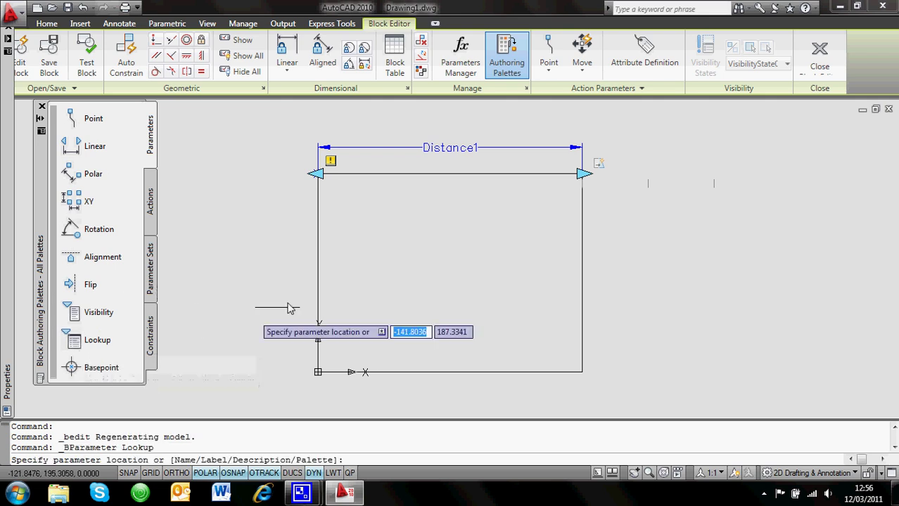
left_click(317, 179)
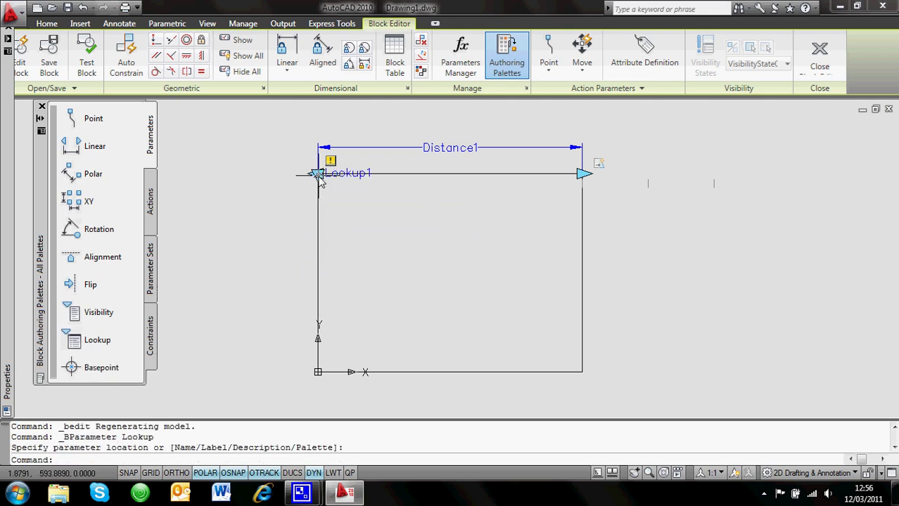
Add a lookup action attached to Lookup1.
left_click(153, 211)
left_click(75, 315)
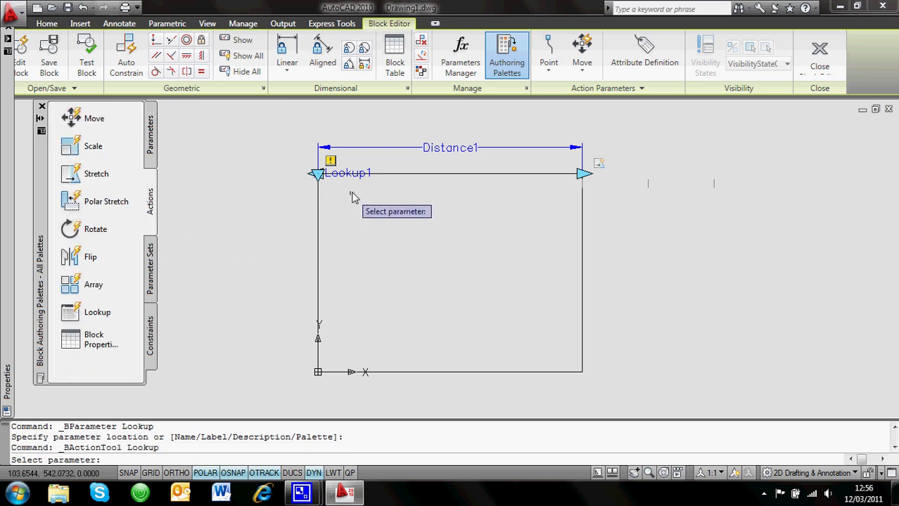
left_click(377, 259)
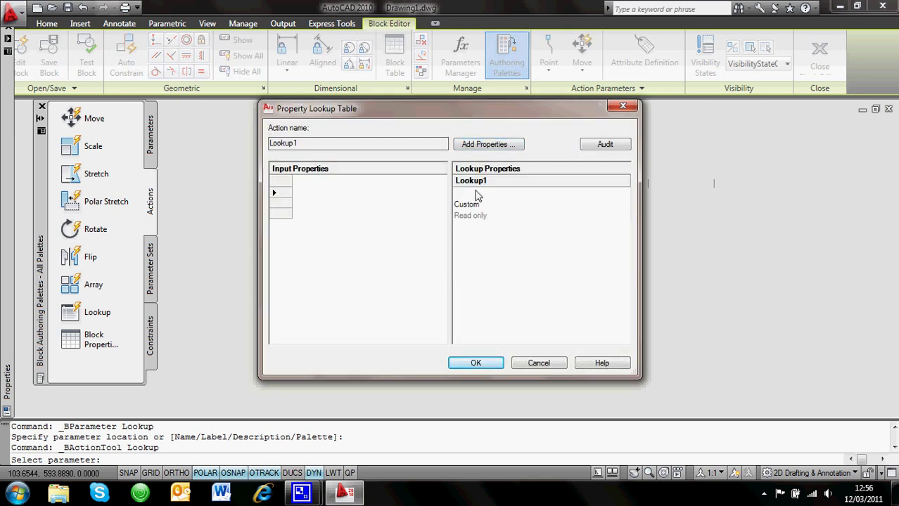
List 1000 and 1200 under Lookup1 and add Distance1 as the input property column.
key("Return")
type("1000")
key("Return")
type("1200")
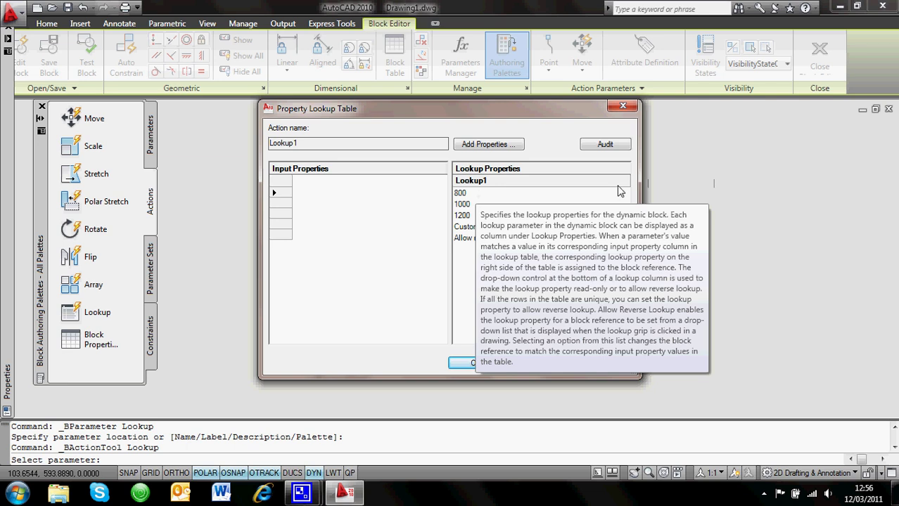
left_click(488, 144)
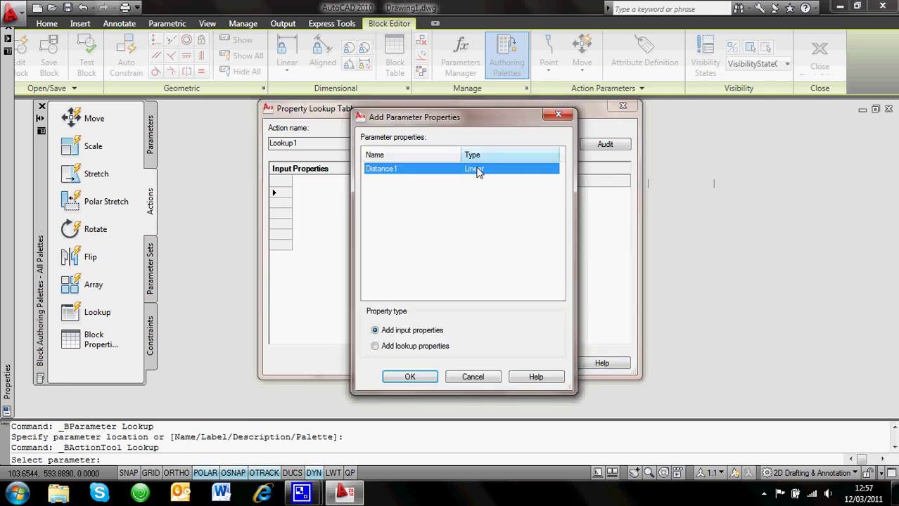
left_click(410, 378)
Match Distance1 values 800, 1000 and 1200 to the three lookup rows and confirm the table.
left_click(430, 195)
left_click(438, 195)
left_click(428, 208)
left_click(437, 207)
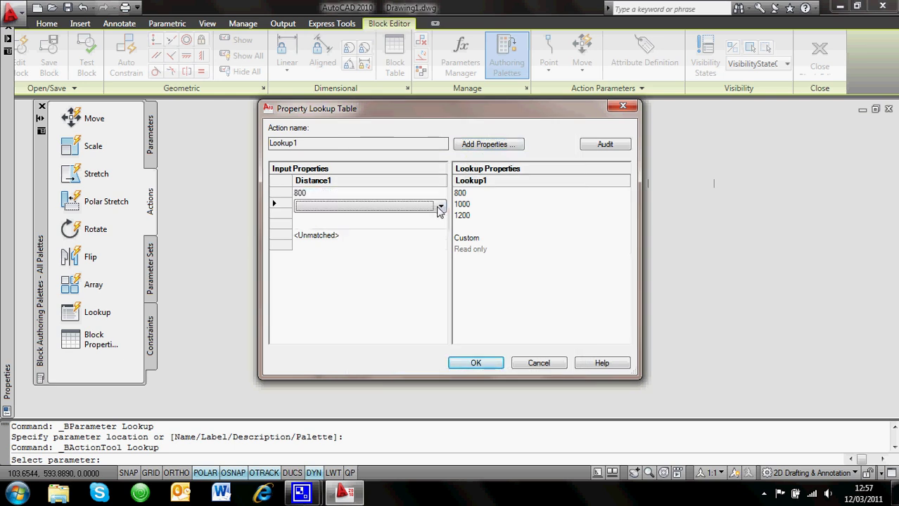
left_click(439, 206)
left_click(437, 225)
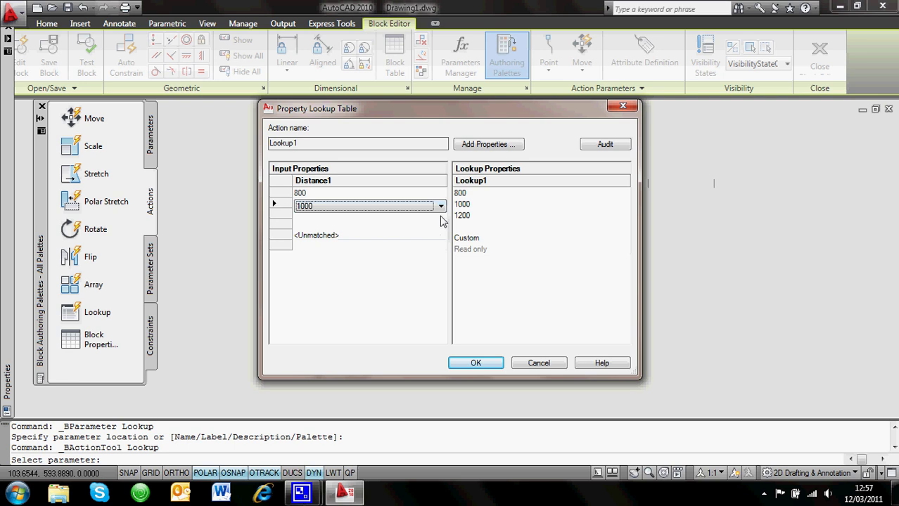
left_click(442, 219)
left_click(435, 245)
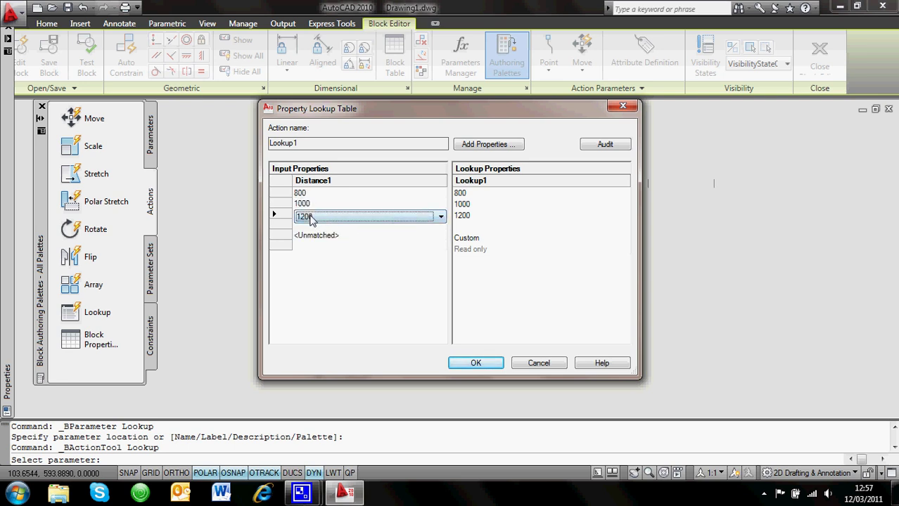
left_click(476, 362)
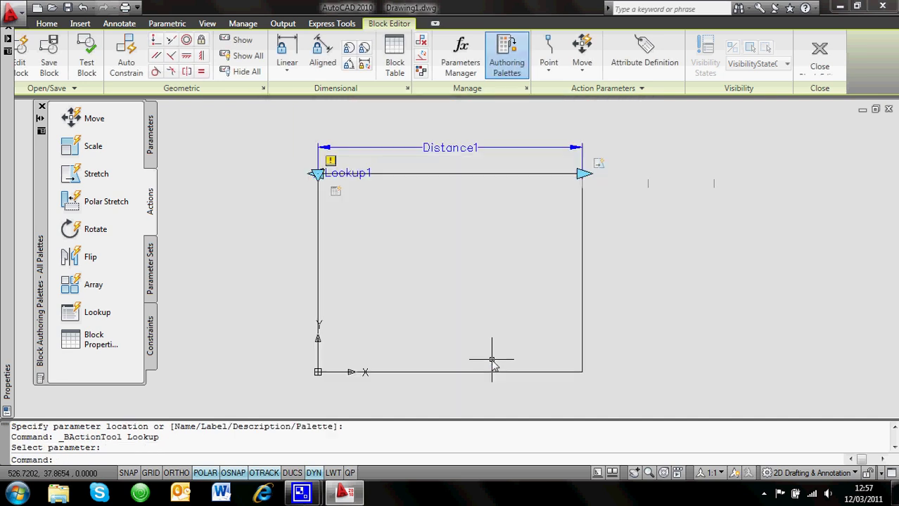
Save the desk block changes and narrow the left desk with its stretch grip.
left_click(817, 52)
left_click(362, 289)
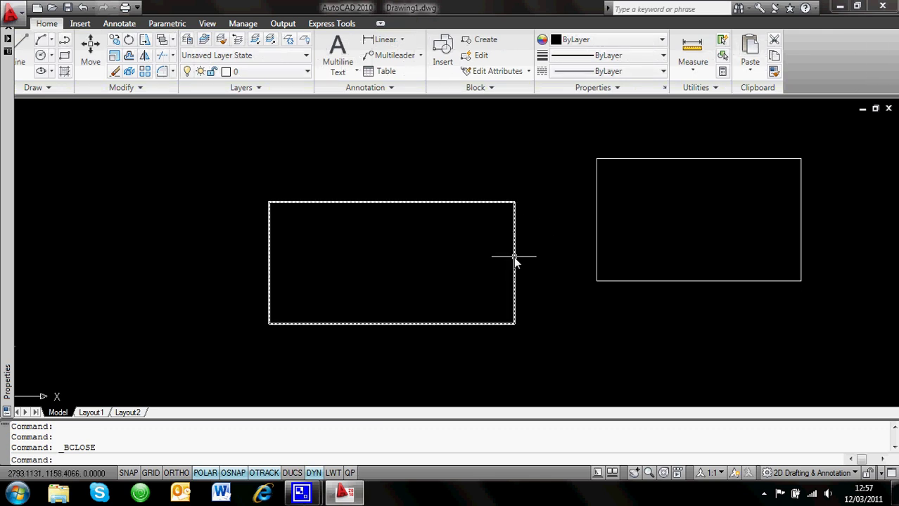
left_click(514, 260)
left_click(514, 202)
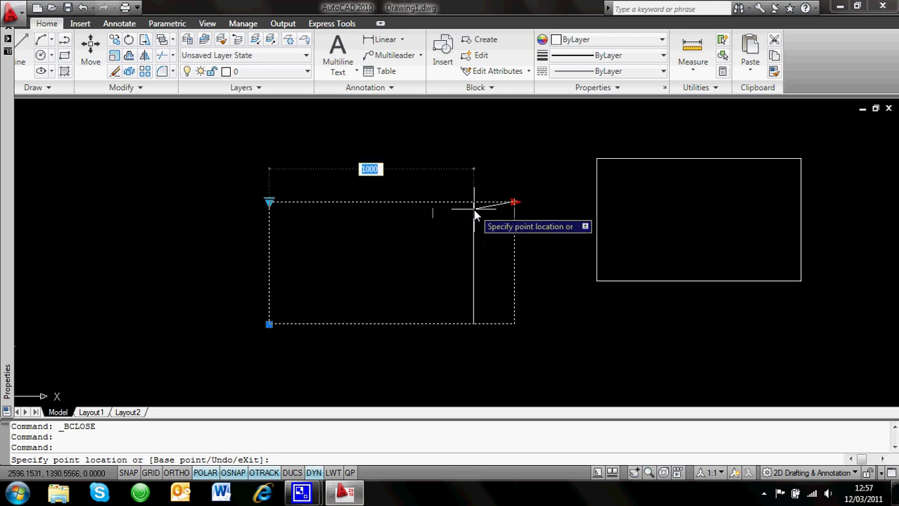
left_click(473, 209)
Use the lookup grip to set the left desk to 800, then 1200, then back to 1000.
left_click(269, 203)
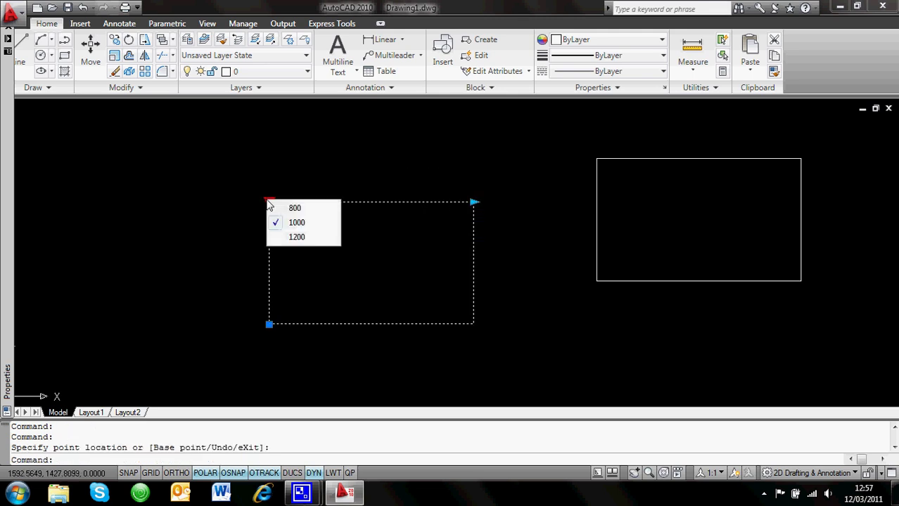
left_click(295, 208)
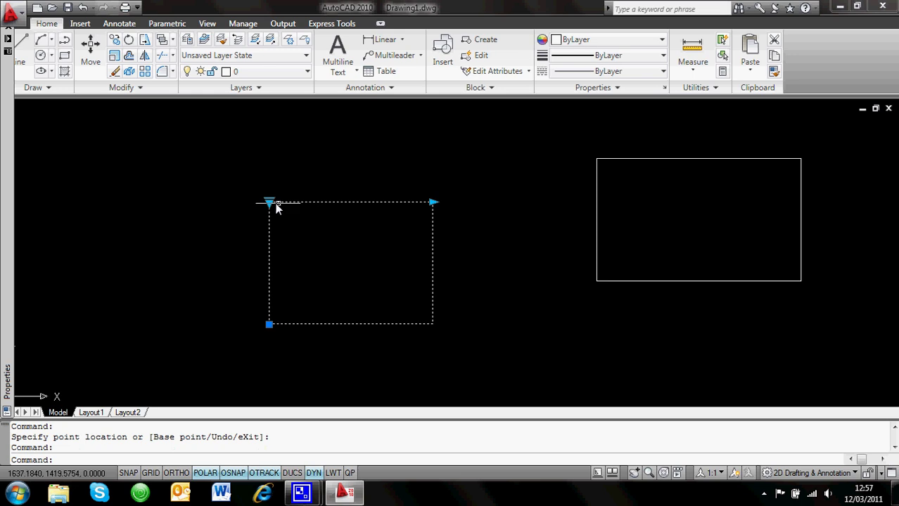
left_click(269, 204)
left_click(302, 241)
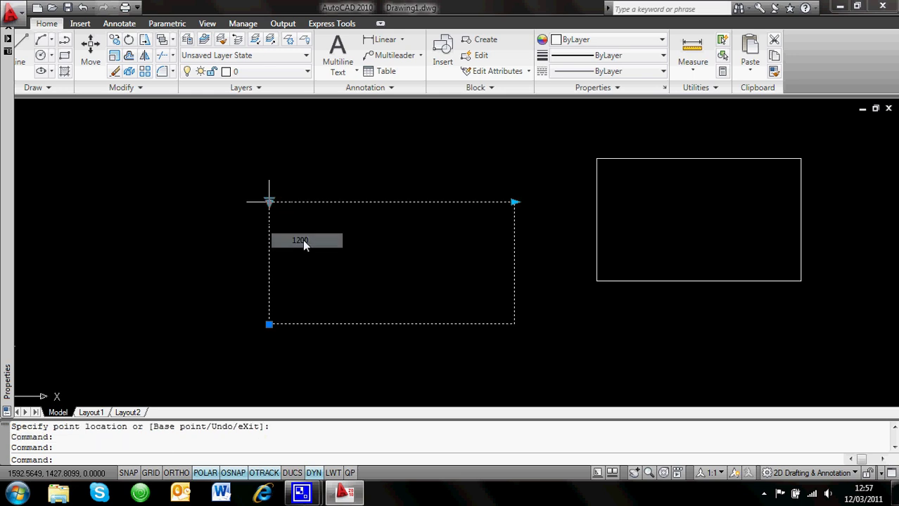
left_click(268, 202)
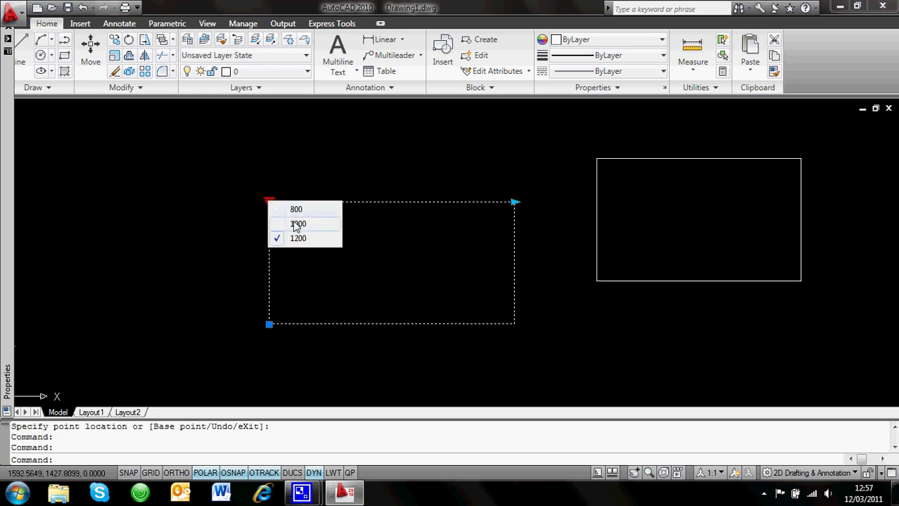
left_click(295, 224)
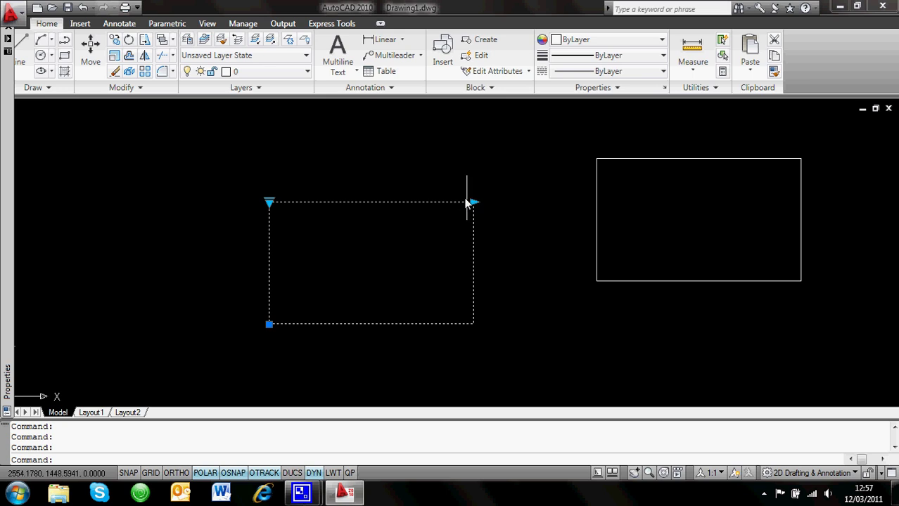
Delete the grip at Distance1's right end from the desk block and save the block changes.
left_click(477, 54)
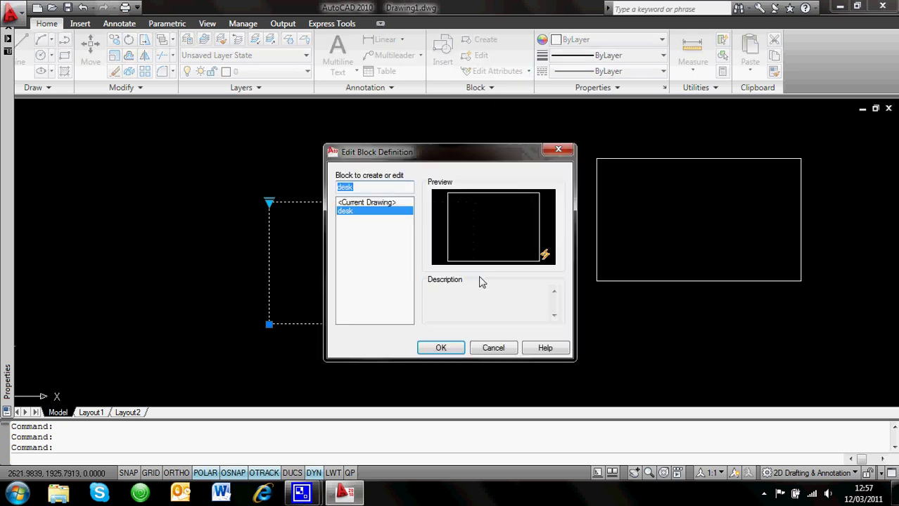
left_click(451, 353)
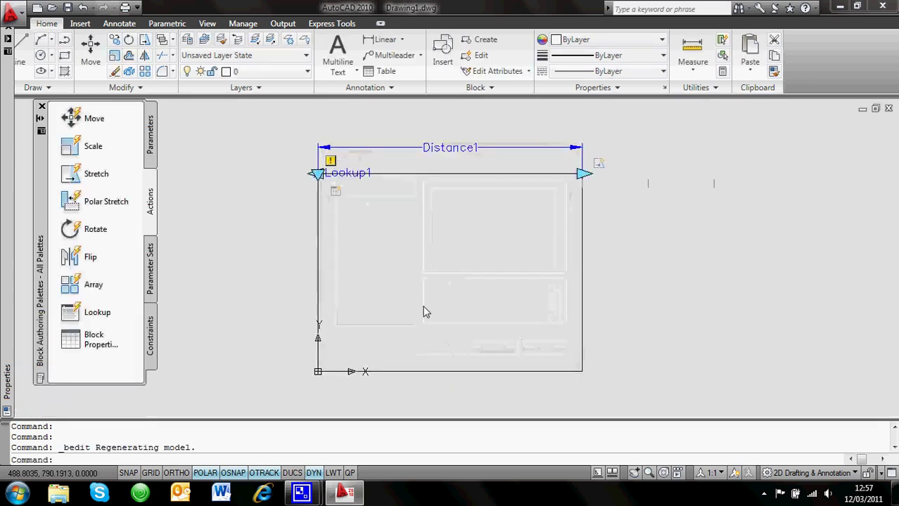
left_click(591, 174)
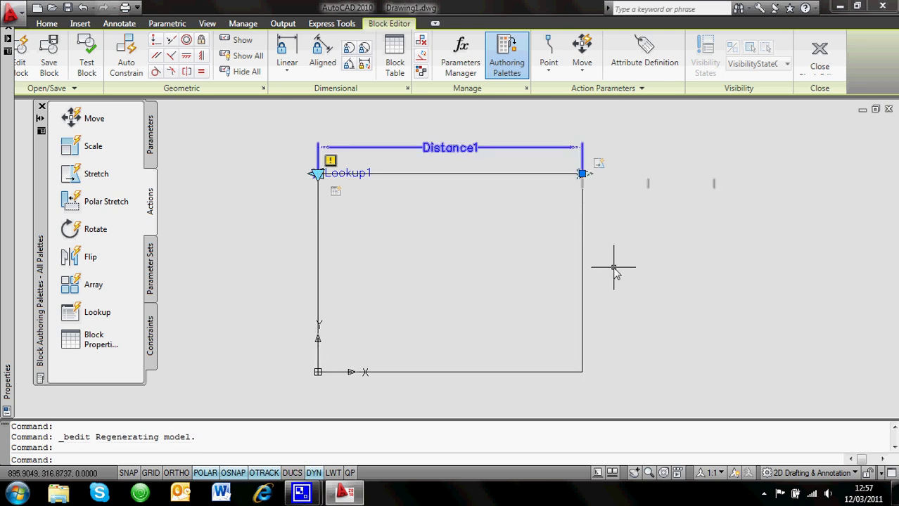
key("Delete")
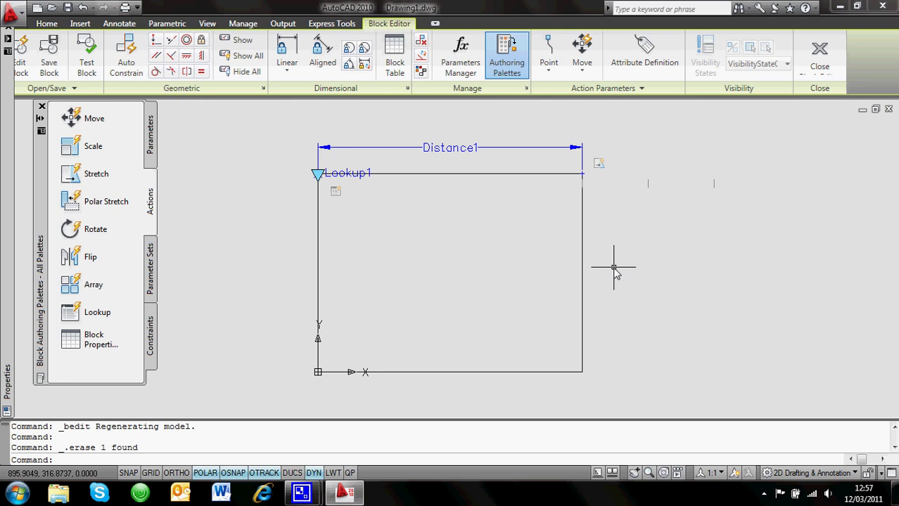
left_click(819, 56)
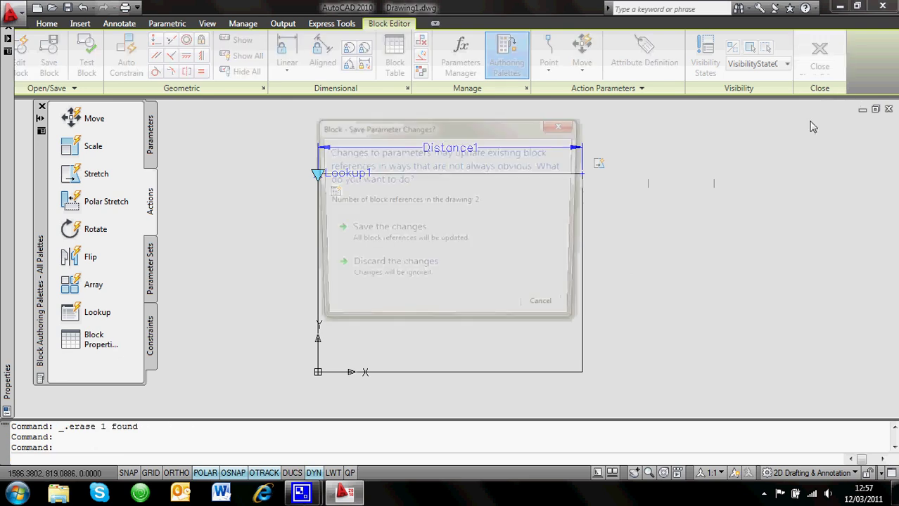
left_click(385, 230)
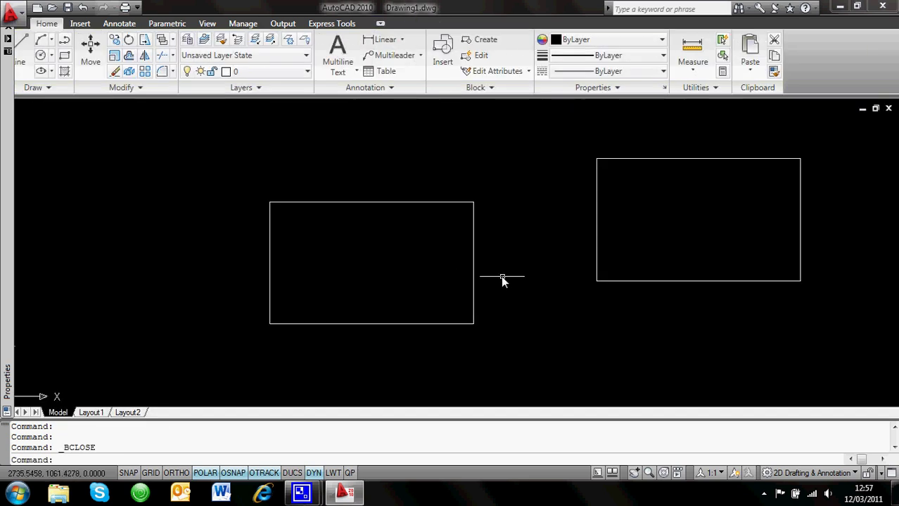
Set the left desk's width to 800 with its lookup grip.
left_click(474, 276)
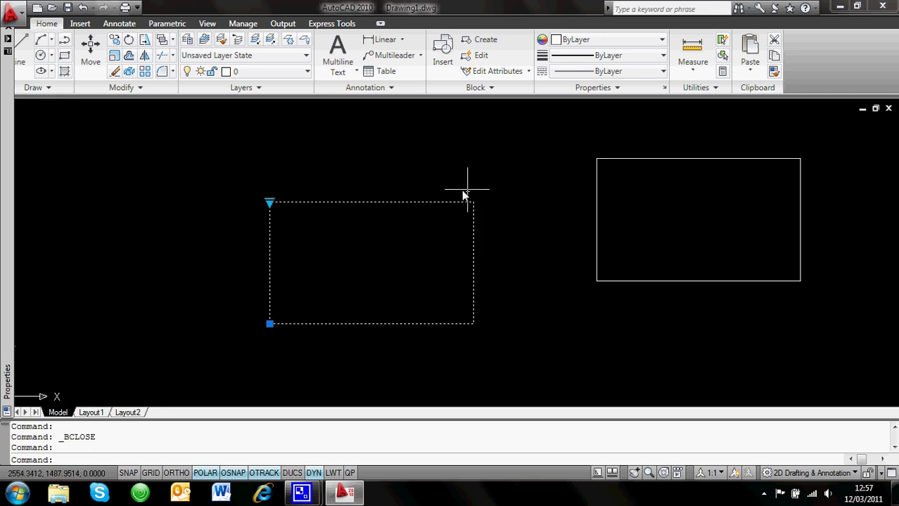
left_click(270, 204)
left_click(294, 210)
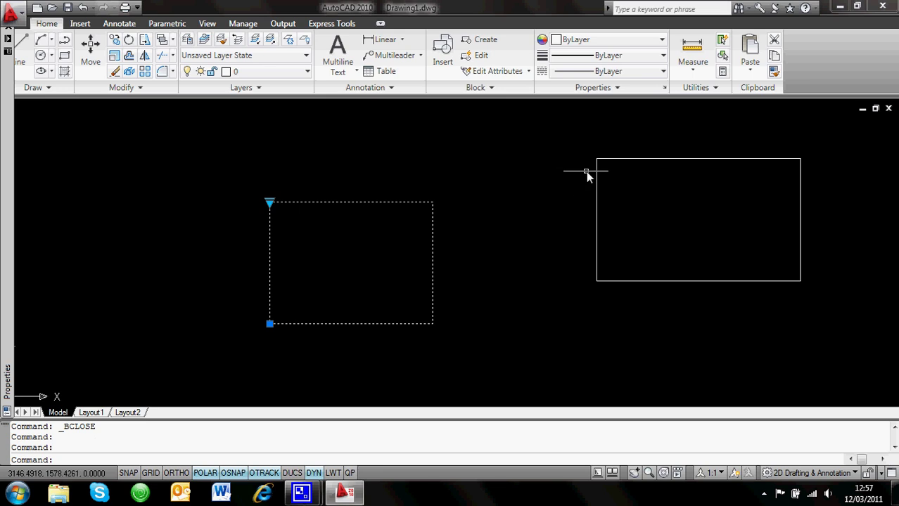
Select the right desk and change its width to 1200, then to 800.
left_click(580, 147)
left_click(670, 284)
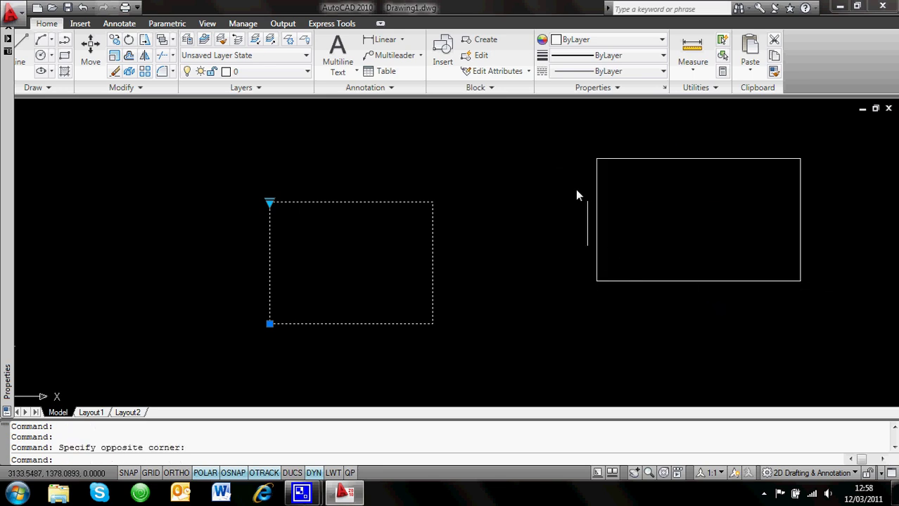
left_click(564, 147)
left_click(827, 328)
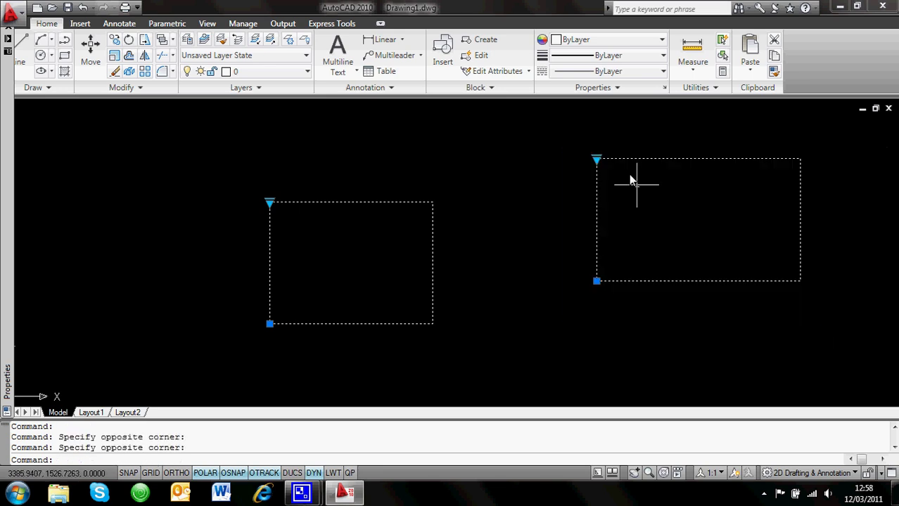
left_click(597, 160)
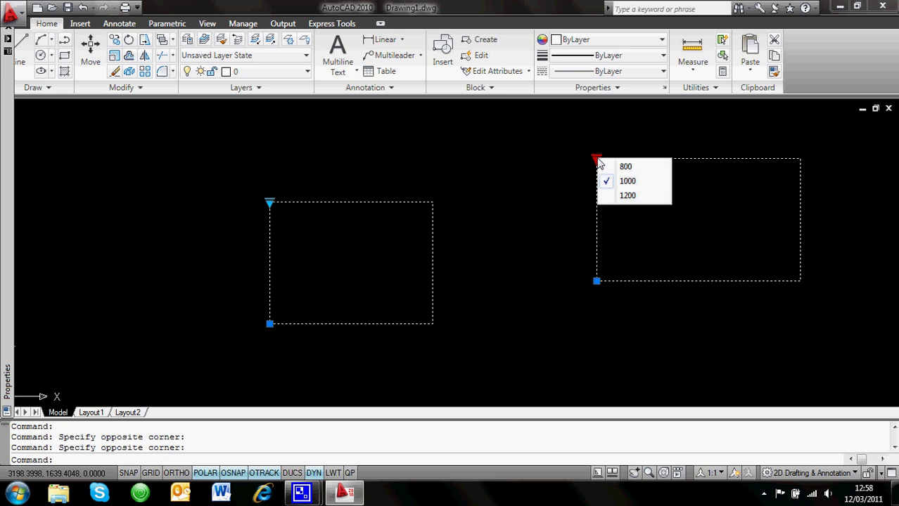
left_click(626, 197)
left_click(596, 160)
left_click(626, 168)
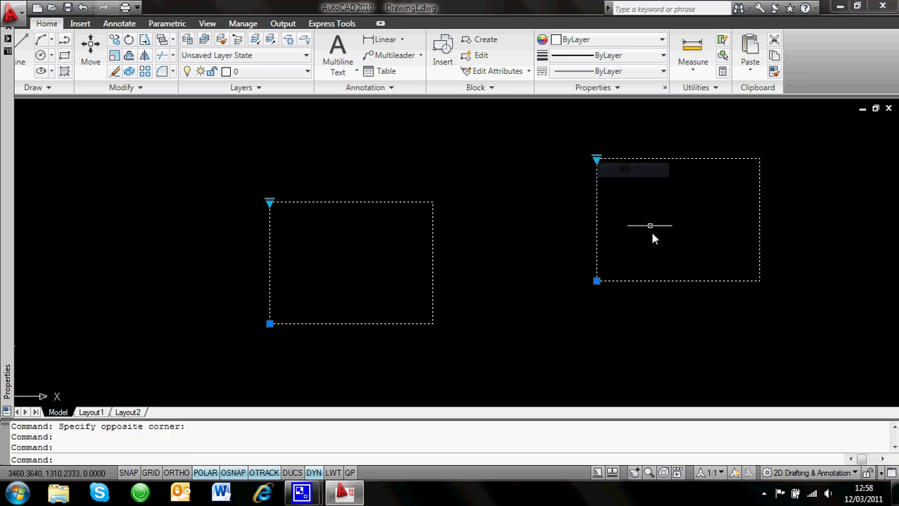
Cancel the pending selection and minimize the AutoCAD window.
left_click(517, 338)
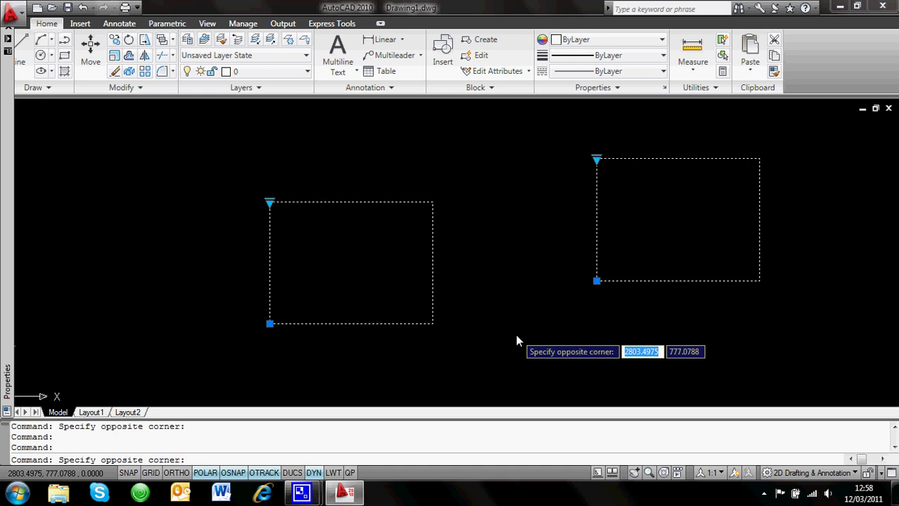
key("Escape")
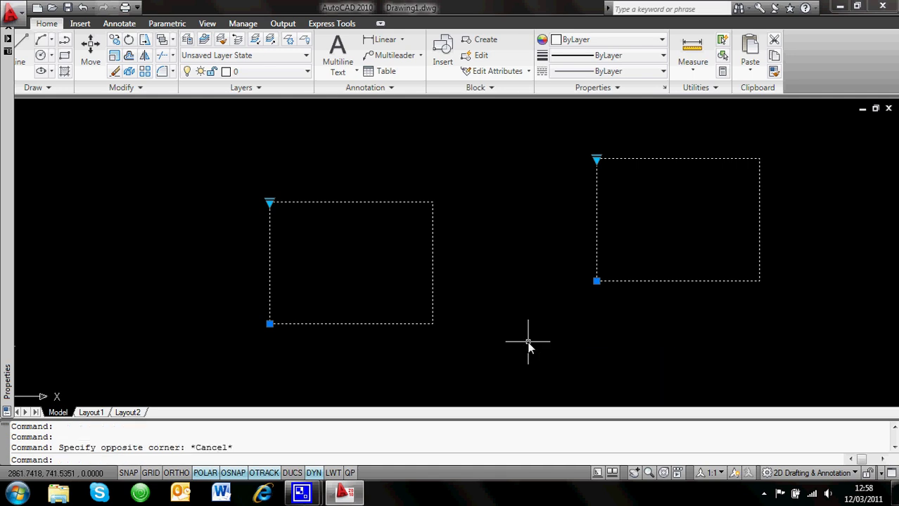
left_click(839, 7)
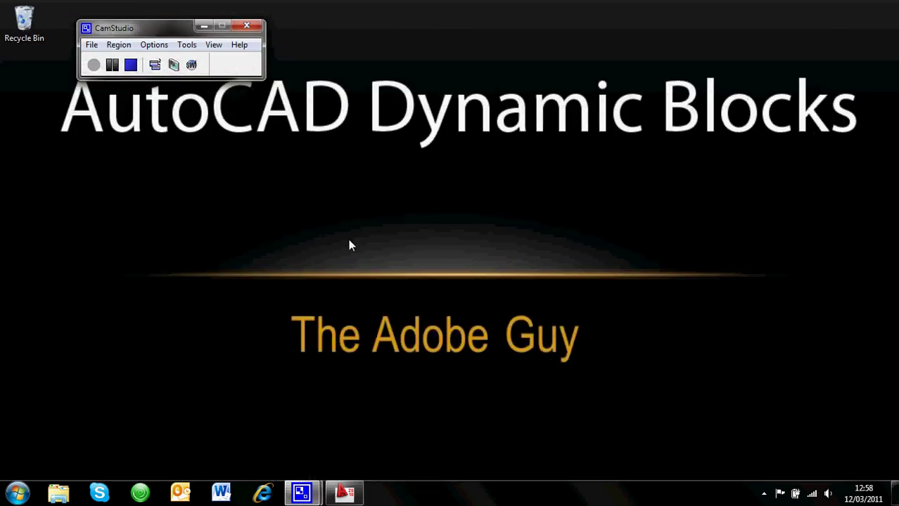